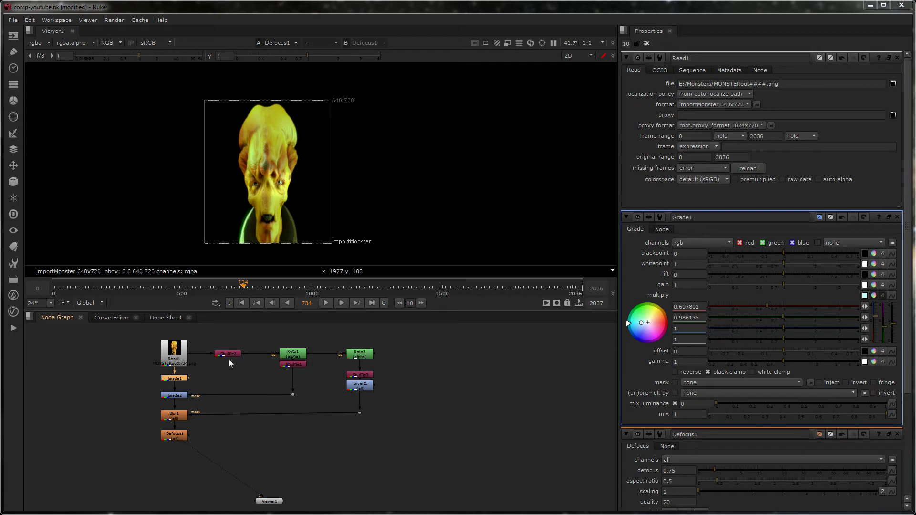
left_click(460, 388)
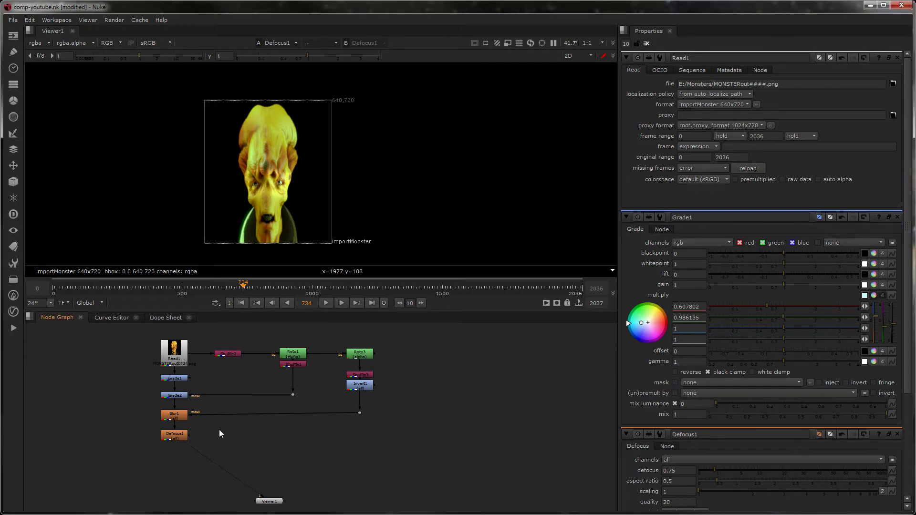
key("Tab")
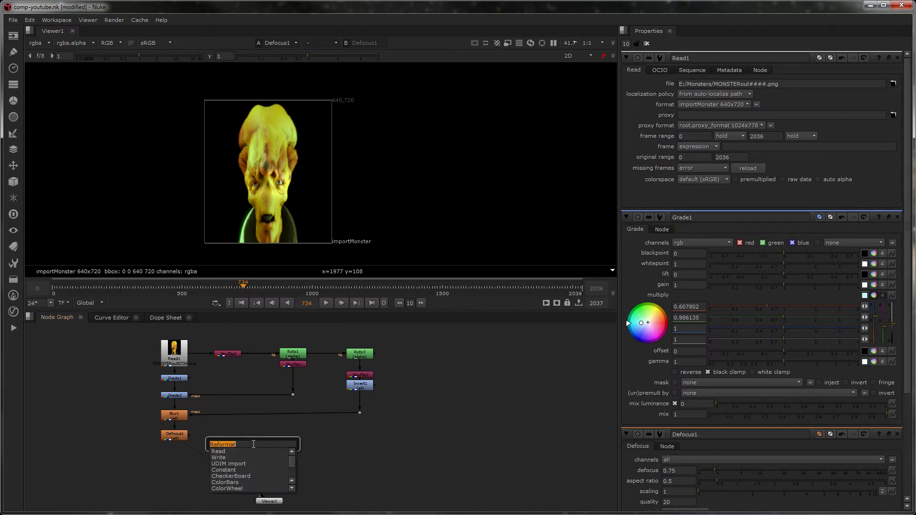
type("ref")
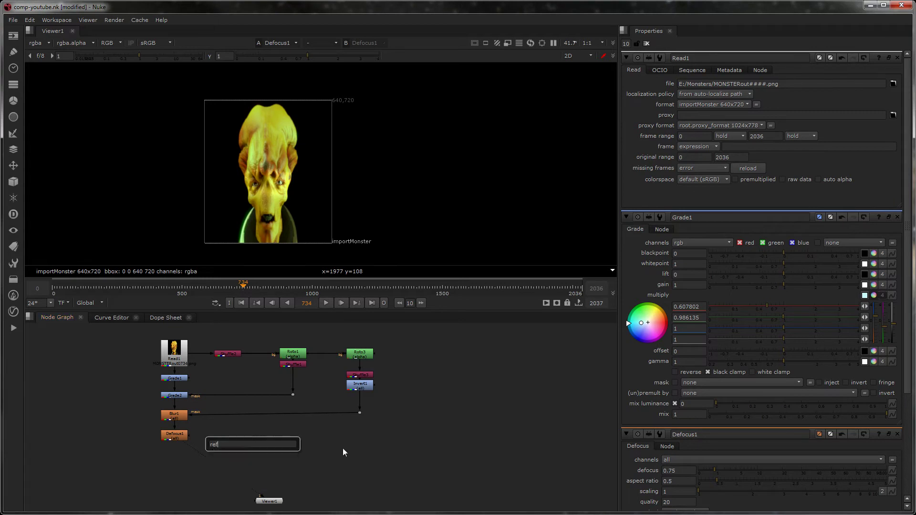
key("Escape")
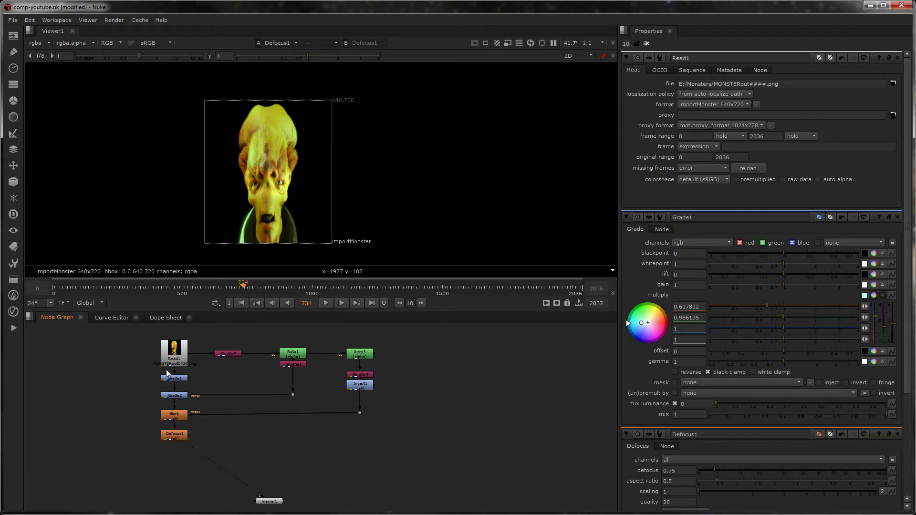
- Disable the Grade1, Grade2, Blur1 and Defocus1 nodes below Read1 to show the untreated monster footage
left_click(187, 356)
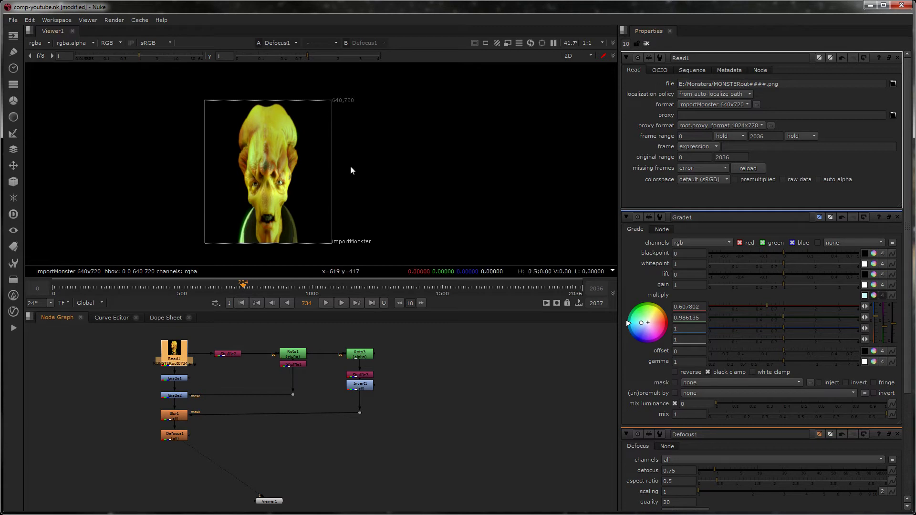
scroll(329, 198, "up", 2)
middle_click_drag(315, 203, 354, 177)
scroll(319, 202, "down", 1)
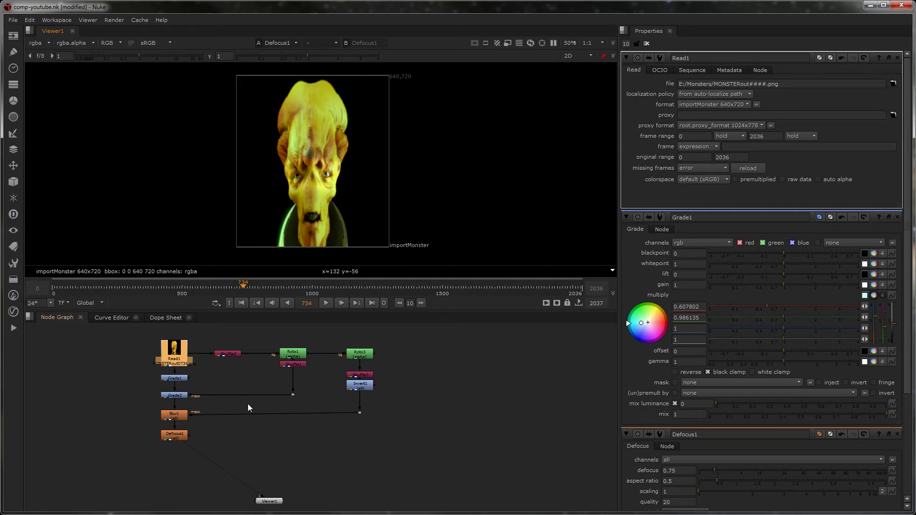
double_click(167, 356)
left_click(181, 382)
key("d")
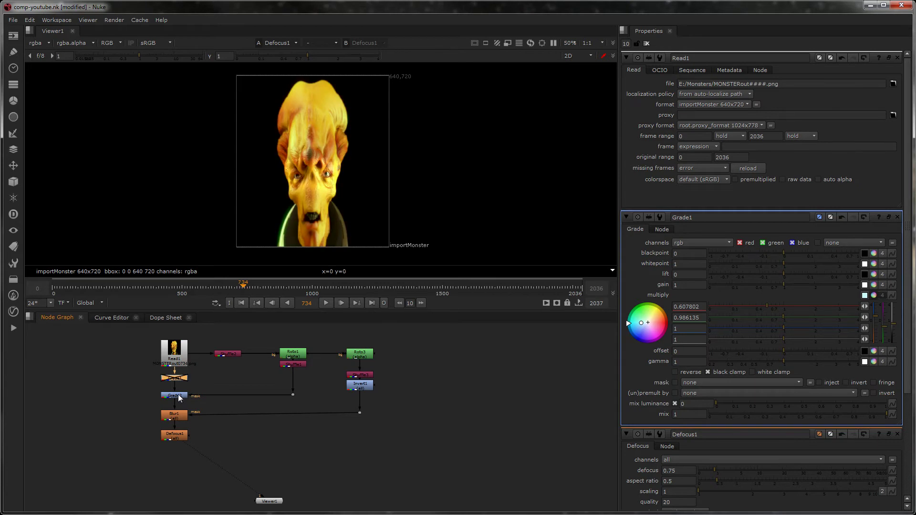
left_click(180, 398)
key("d")
left_click(174, 415)
left_click(174, 435, "shift")
key("d")
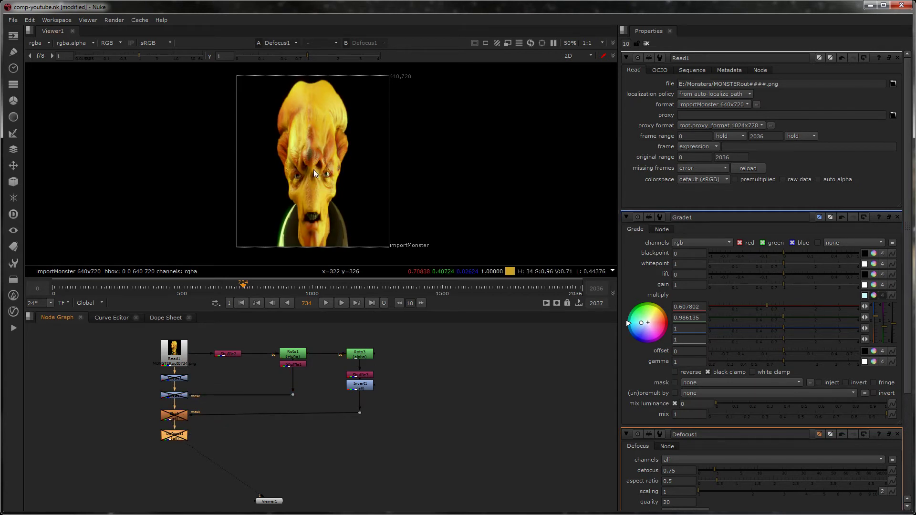
- Play back the untreated monster sequence, stop it, and go to frame 1299 with the whole image framed in the viewer
scroll(316, 169, "up", 3)
scroll(331, 183, "down", 1)
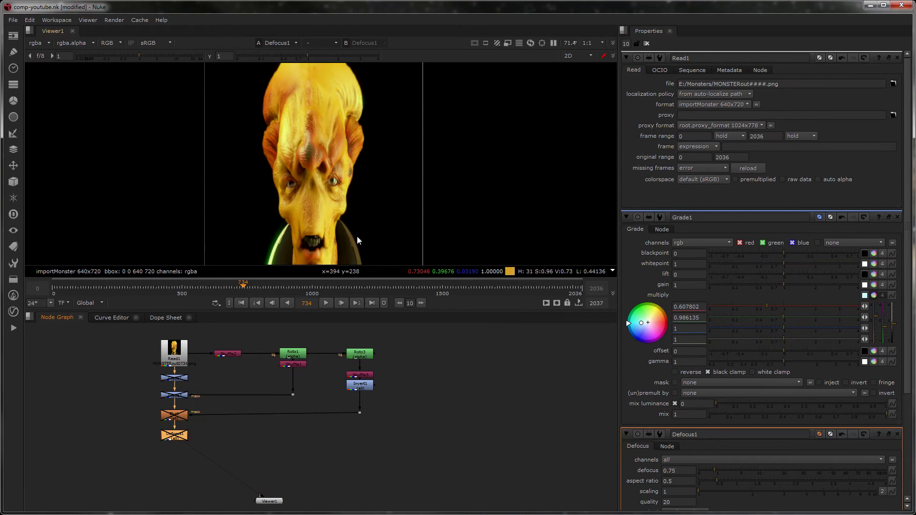
left_click(325, 303)
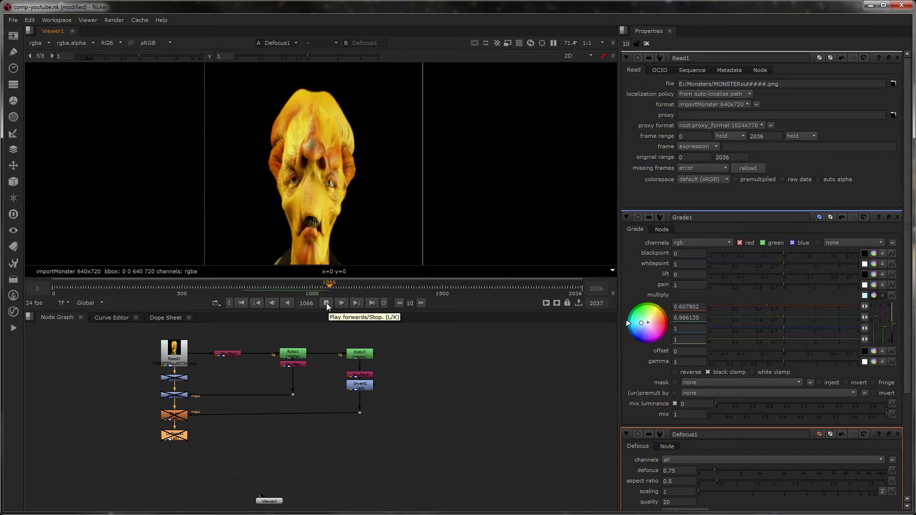
left_click(326, 302)
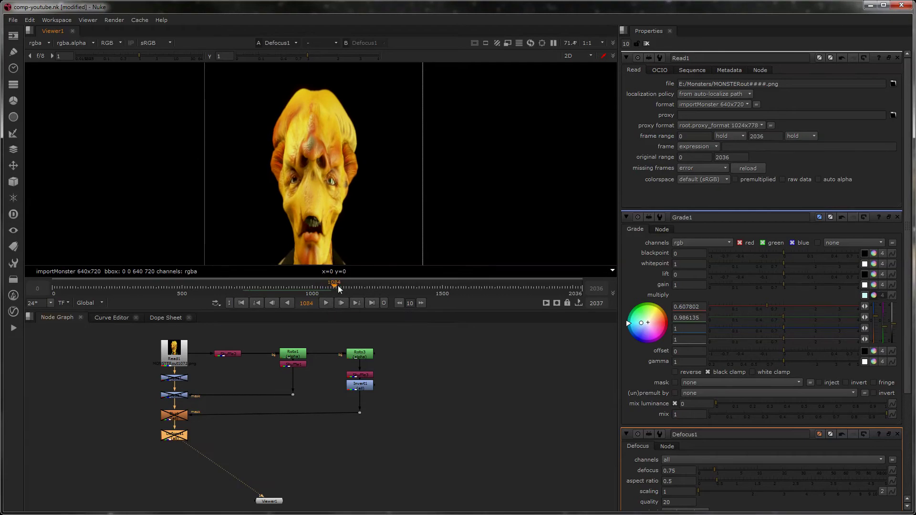
left_click_drag(338, 286, 390, 285)
left_click(265, 491)
key("f")
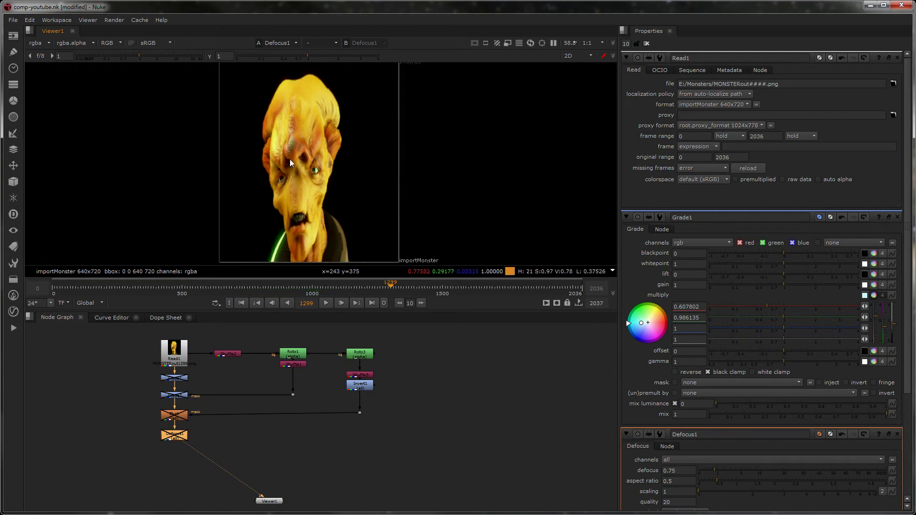
middle_click_drag(306, 181, 280, 182)
- Open the Grade1 properties and enable the node, switching it off and on to compare the colour grade
left_click(176, 379)
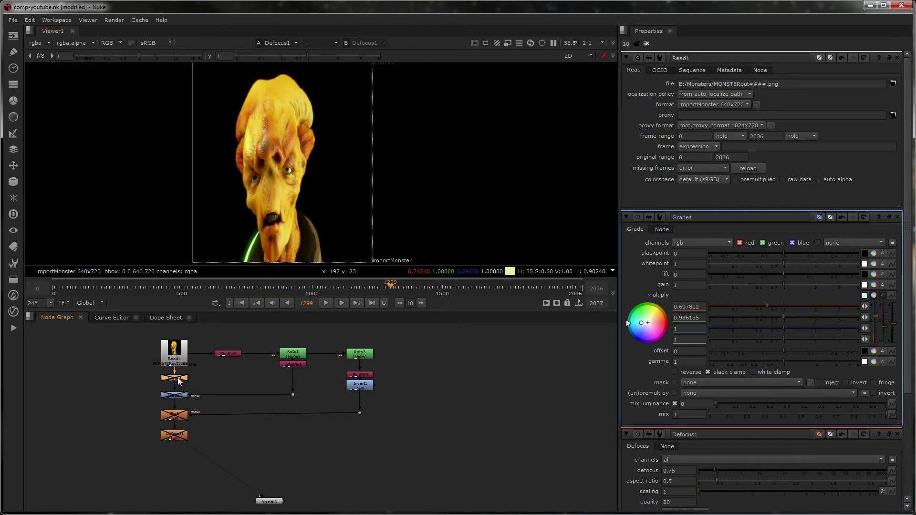
double_click(176, 379)
key("d")
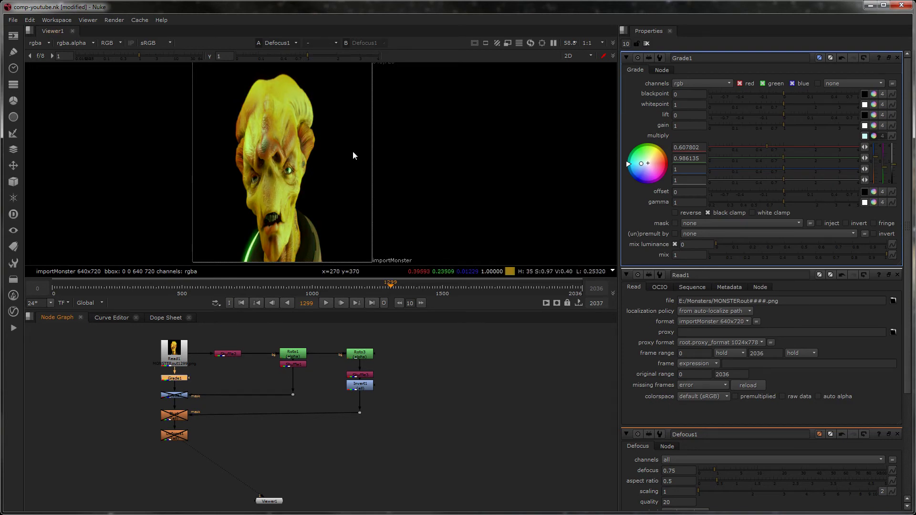
left_click(179, 396)
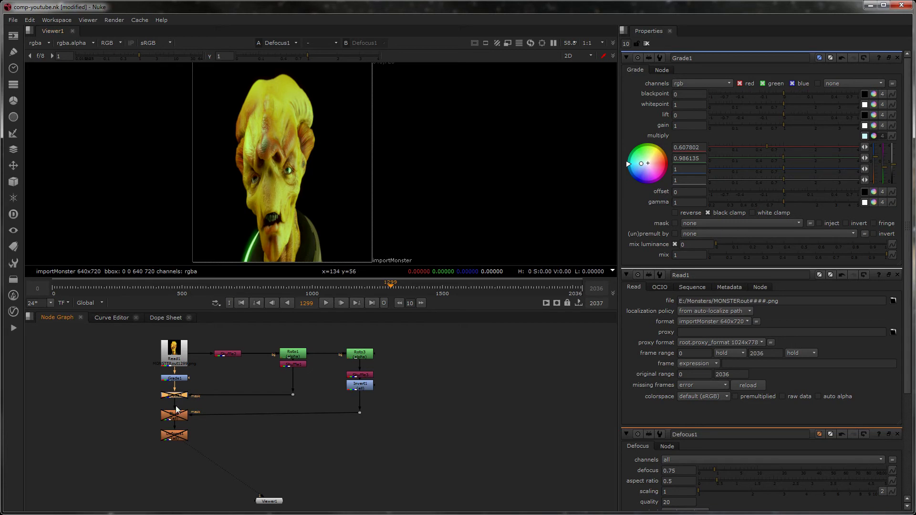
left_click(174, 378)
key("d")
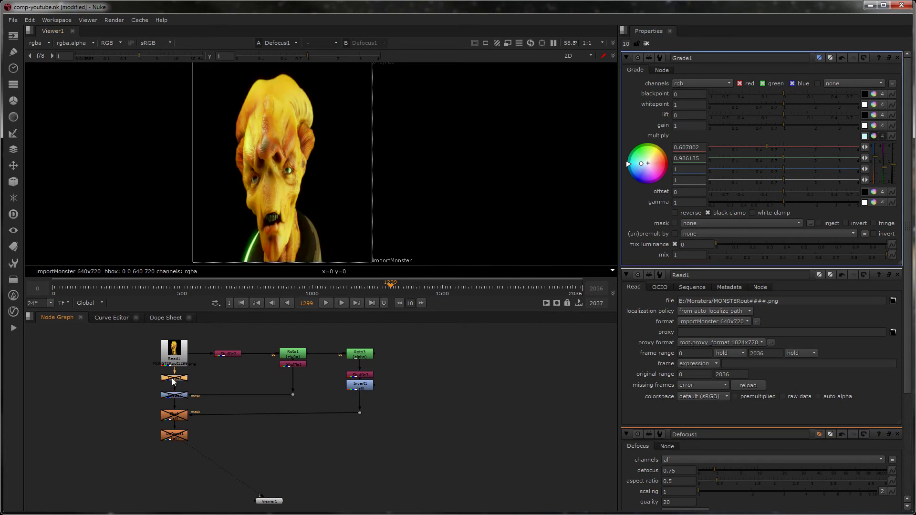
key("d")
- Open the Grade2 properties and enable the node, toggling it repeatedly to compare the masked brightening of the face
double_click(171, 397)
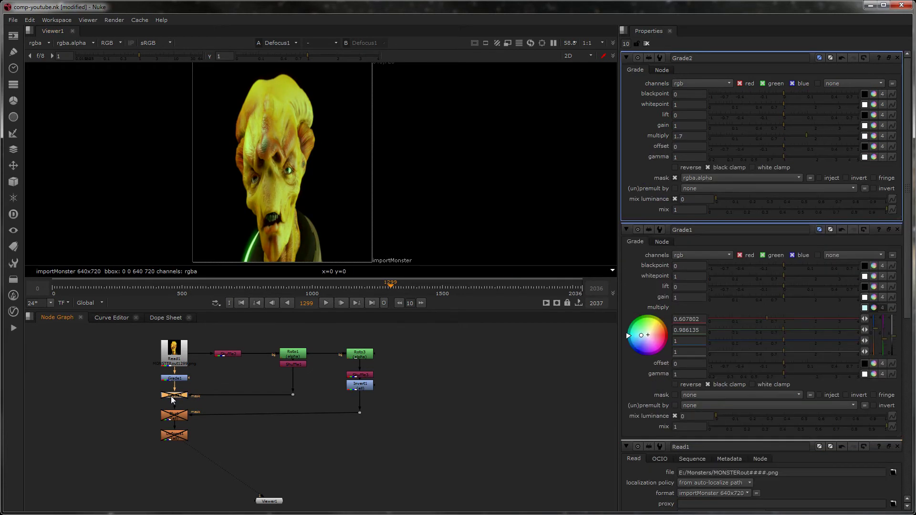
key("d")
key("d")
key("d")
key("d")
key("d")
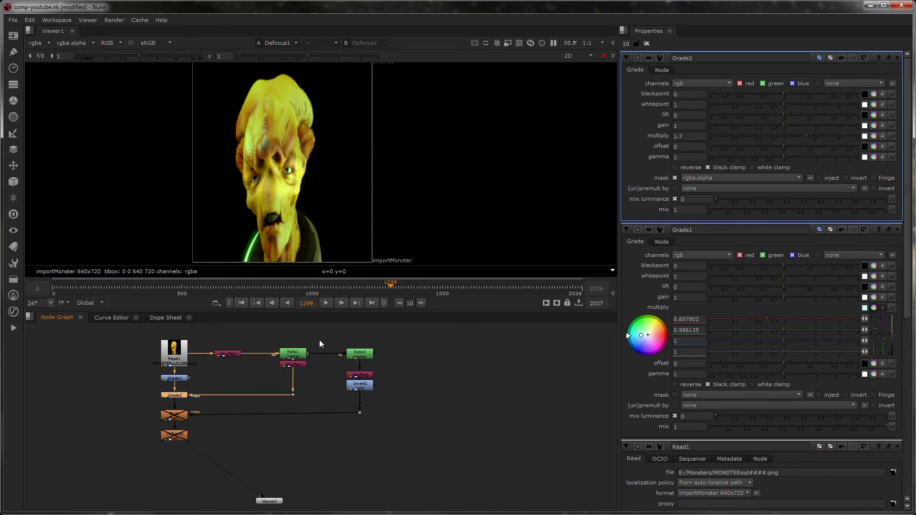
- View the Roto1 output and the Shuffle1 output below it to examine the face mask
left_click(296, 356)
key("1")
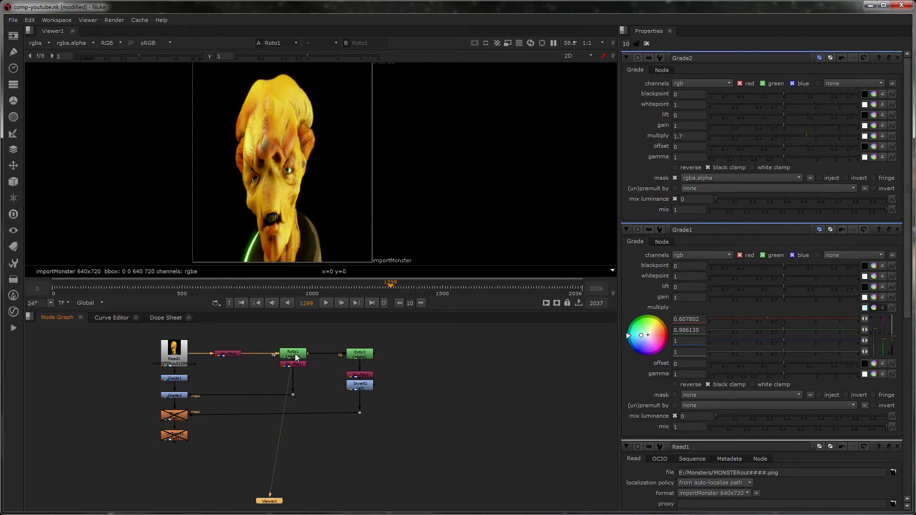
left_click(304, 364)
key("1")
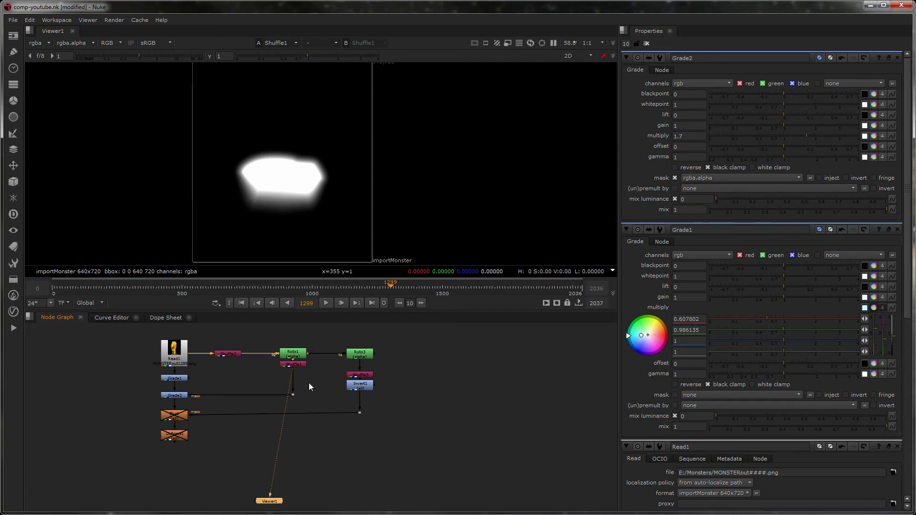
- Examine the mask input on Grade2 and show the Grade2 result in the viewer
scroll(198, 399, "up", 6)
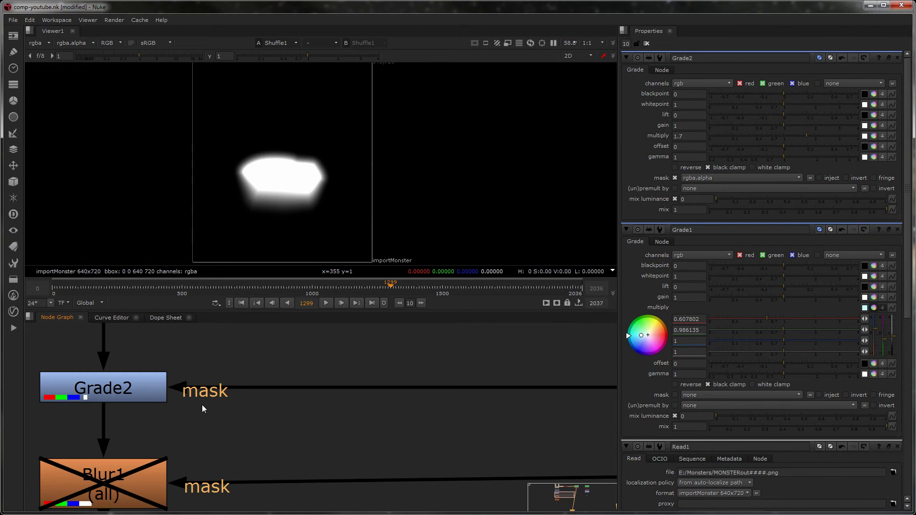
scroll(191, 408, "down", 6)
left_click(164, 405)
key("1")
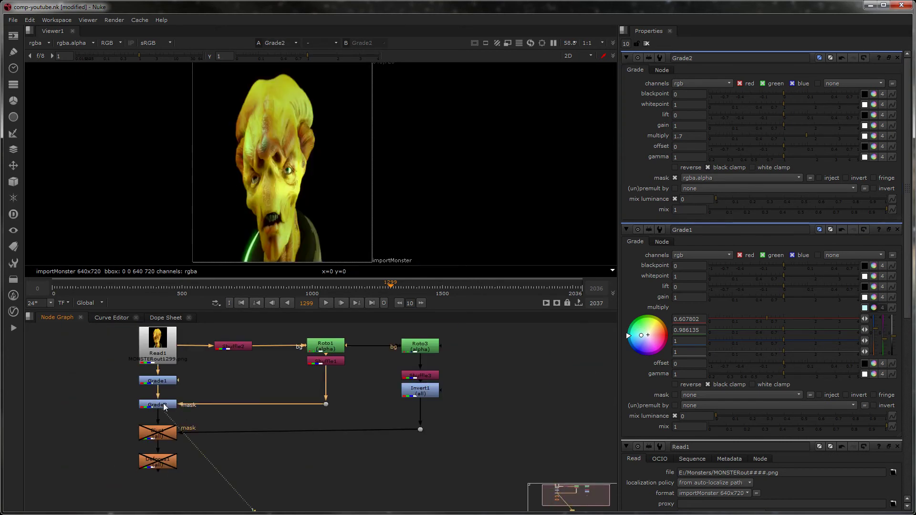
left_click(164, 405)
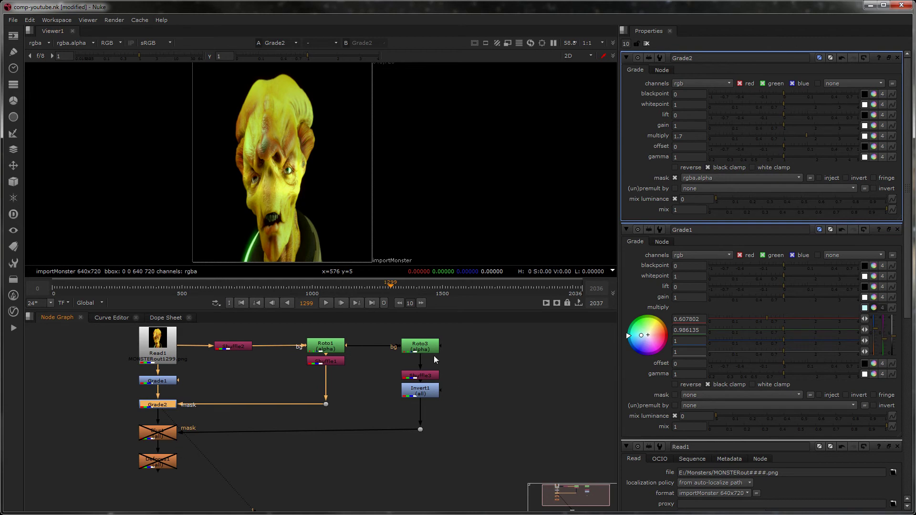
- Open the Invert1 properties and view its output to examine the inverted Roto3 mask
left_click(426, 345)
left_click(430, 392)
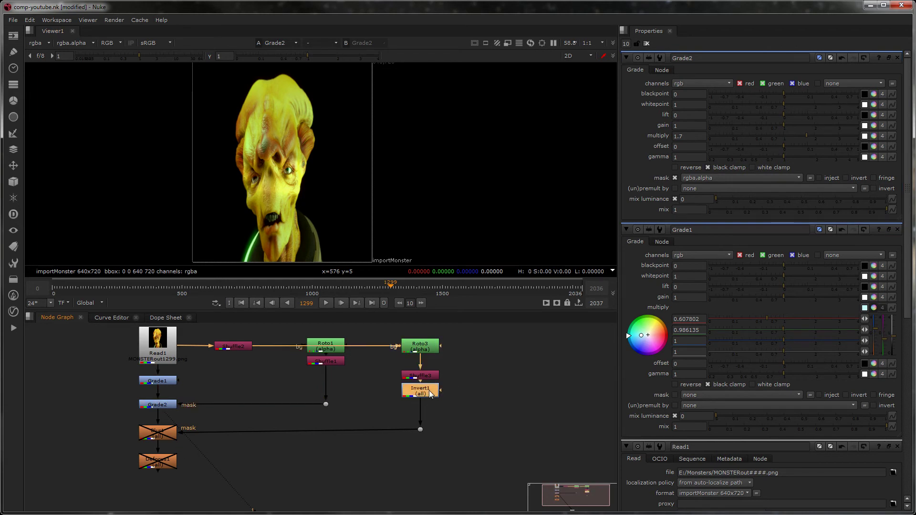
double_click(429, 392)
key("1")
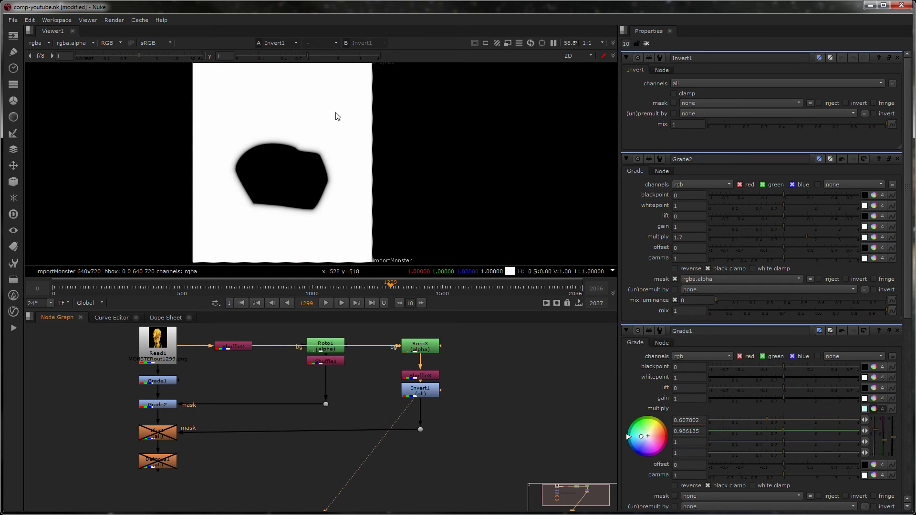
- Show Blur1 in the viewer, enable the node and open its properties
left_click(161, 439)
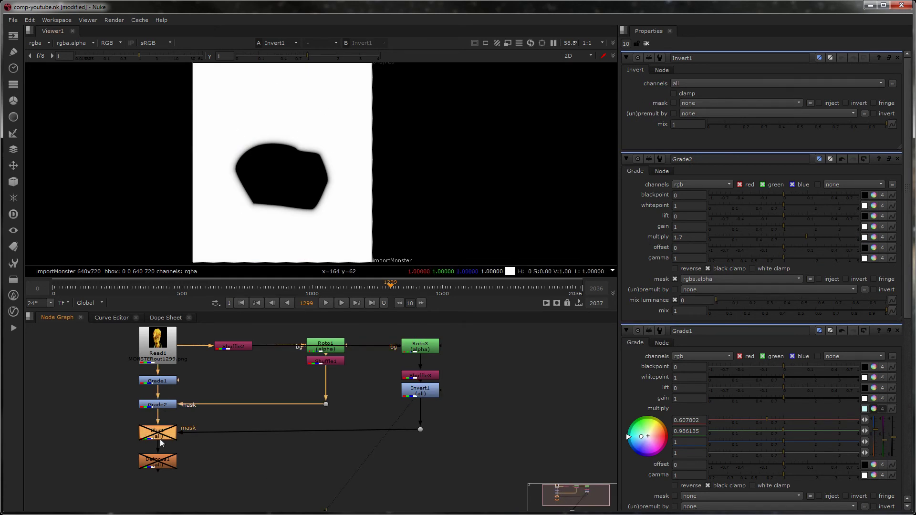
key("1")
key("d")
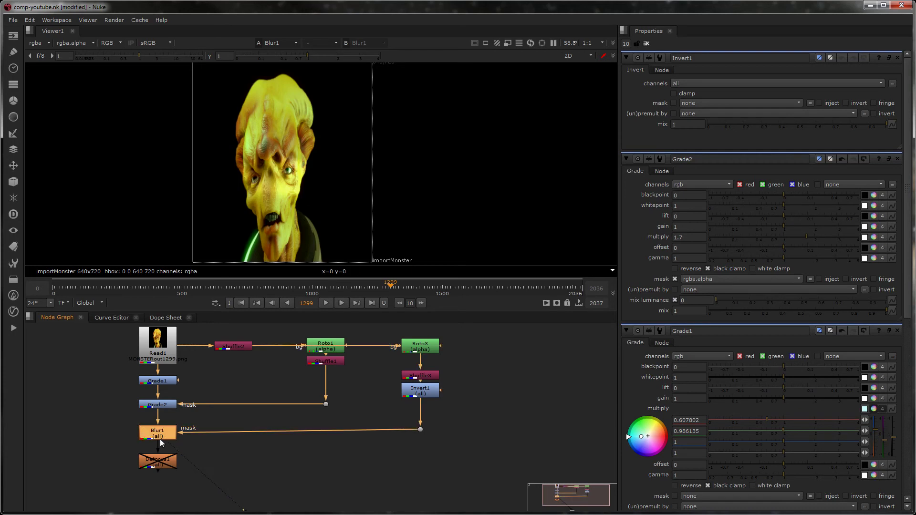
double_click(159, 439)
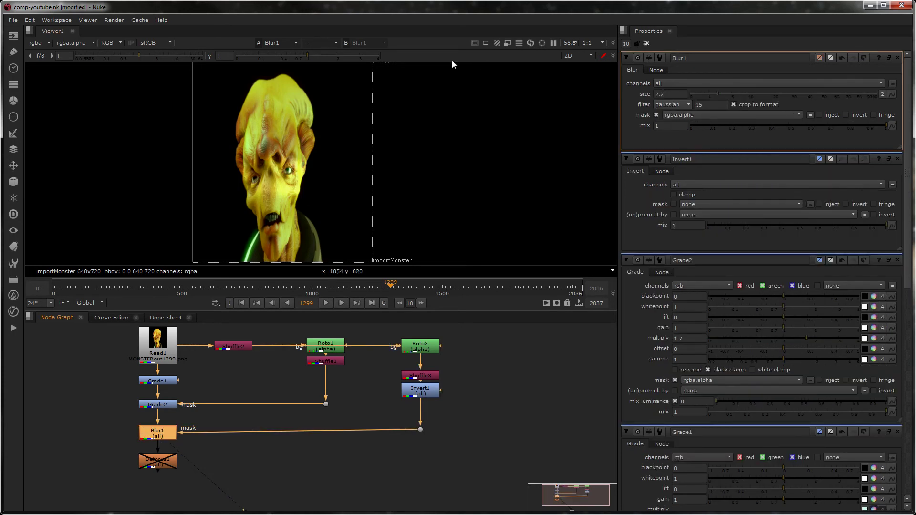
- Toggle Blur1 off and on to compare the blur on the head's edges with the masked face area
scroll(320, 133, "up", 3)
scroll(373, 201, "up", 2)
scroll(320, 156, "up", 2)
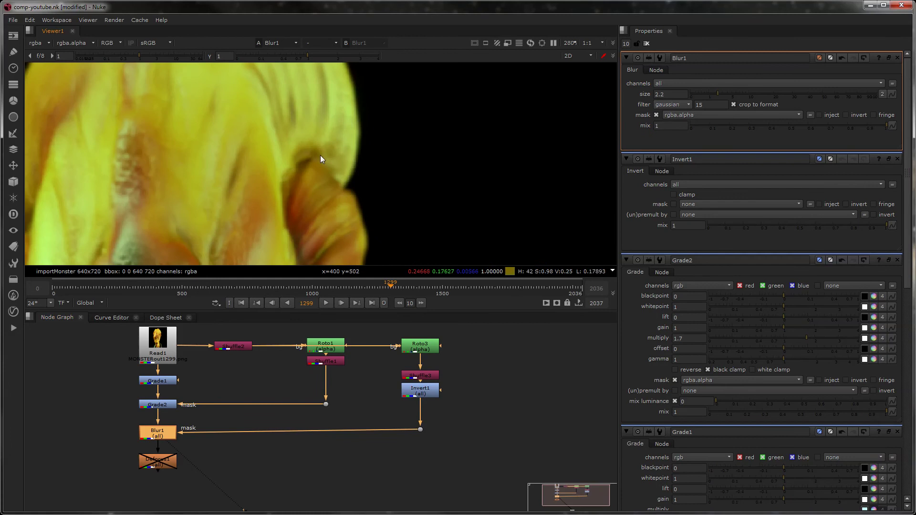
key("d")
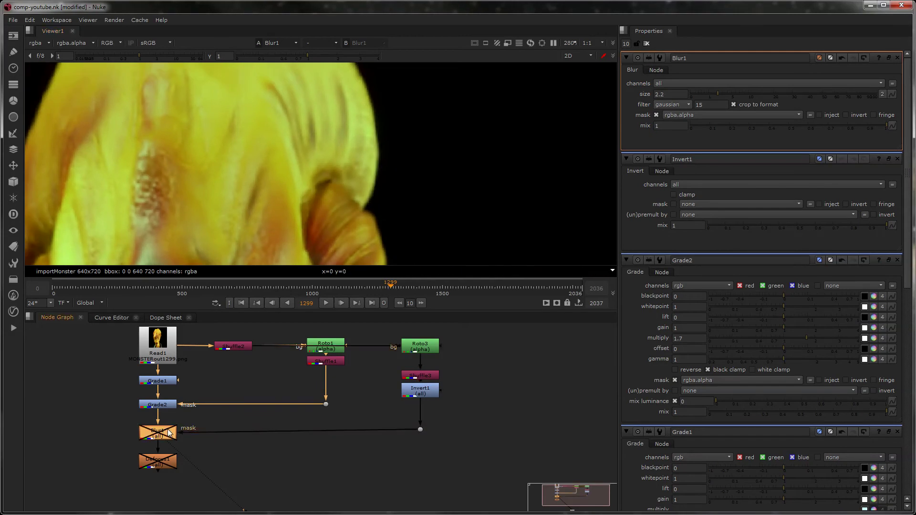
key("d")
key("d")
key("d")
scroll(302, 189, "down", 3)
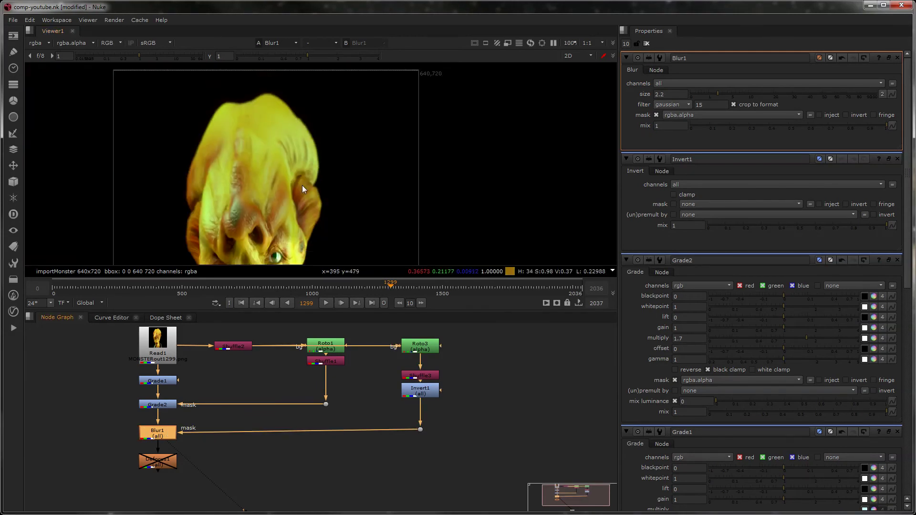
scroll(310, 173, "up", 2)
scroll(297, 196, "down", 3)
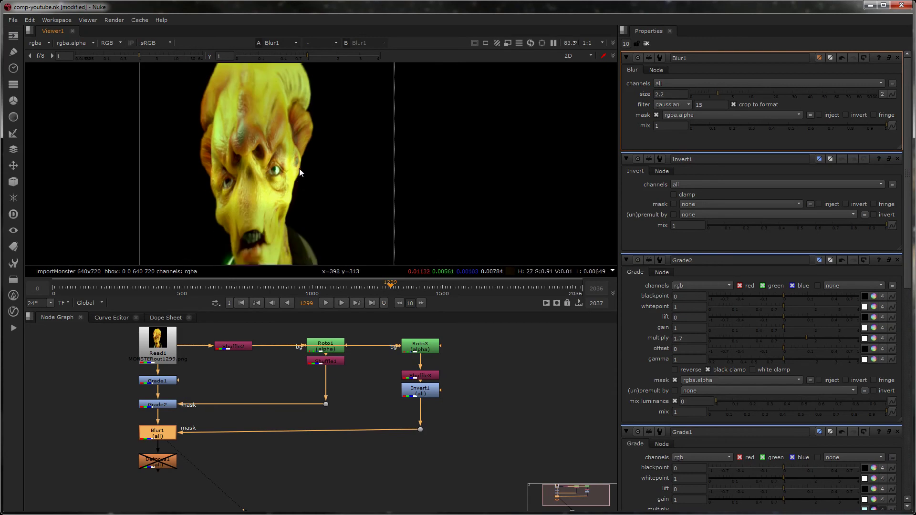
scroll(300, 169, "down", 2)
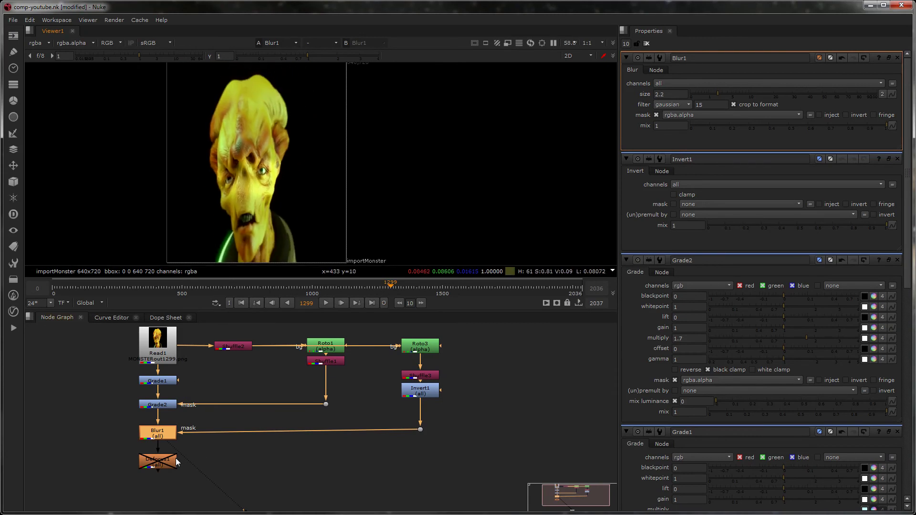
- Enable the Defocus1 node and open its properties, with the viewer close on the monster's eyes
scroll(279, 126, "up", 9)
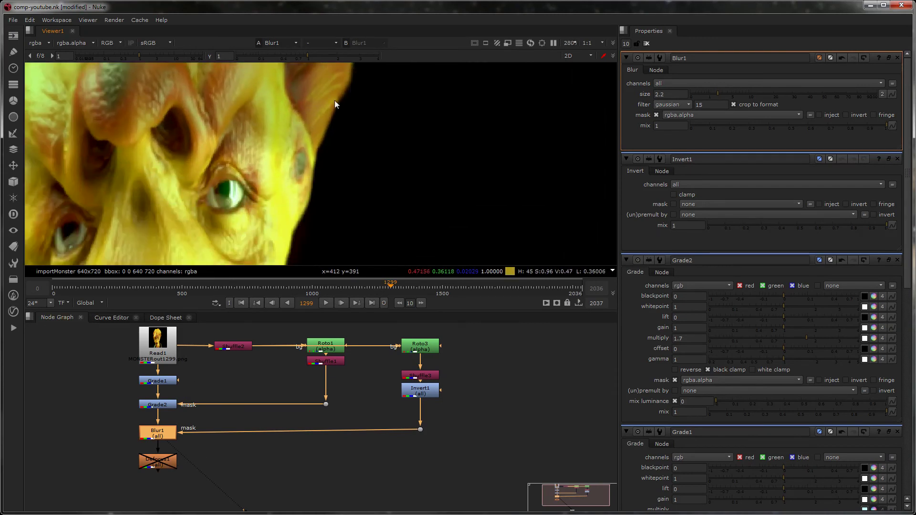
middle_click_drag(335, 104, 333, 79)
left_click(171, 463)
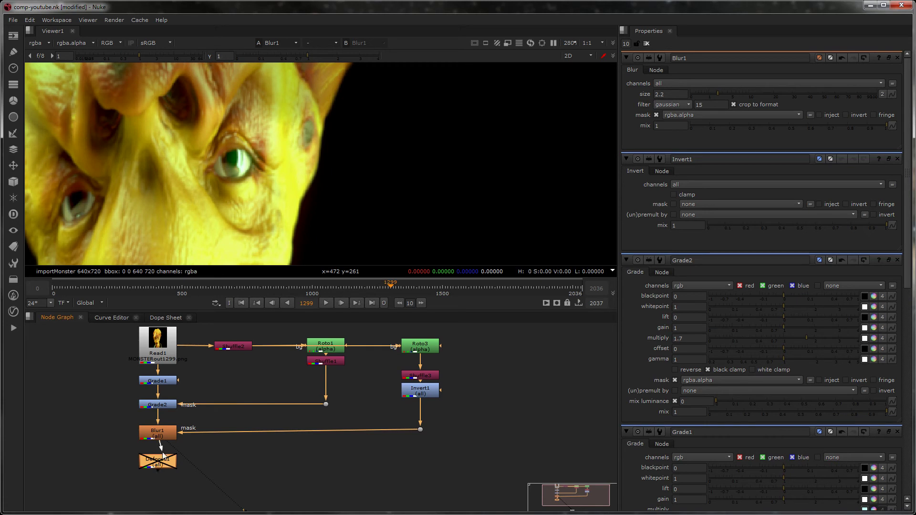
key("d")
key("d")
key("d")
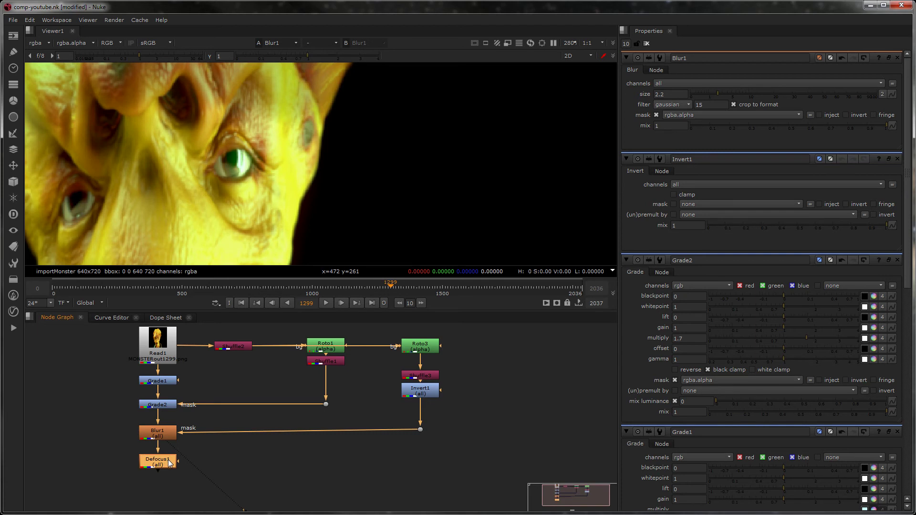
double_click(169, 463)
- Toggle Defocus1 off and on to compare its softening effect around the monster's eyes
key("d")
key("d")
key("d")
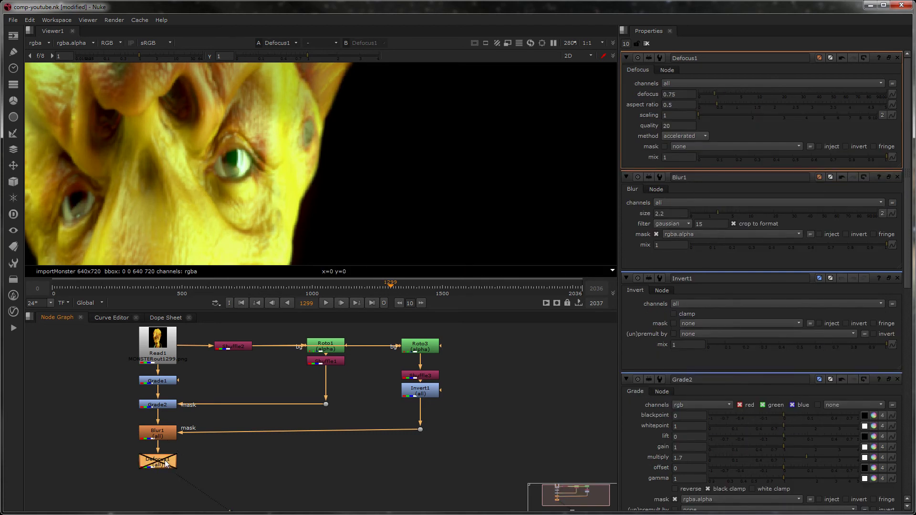
key("d")
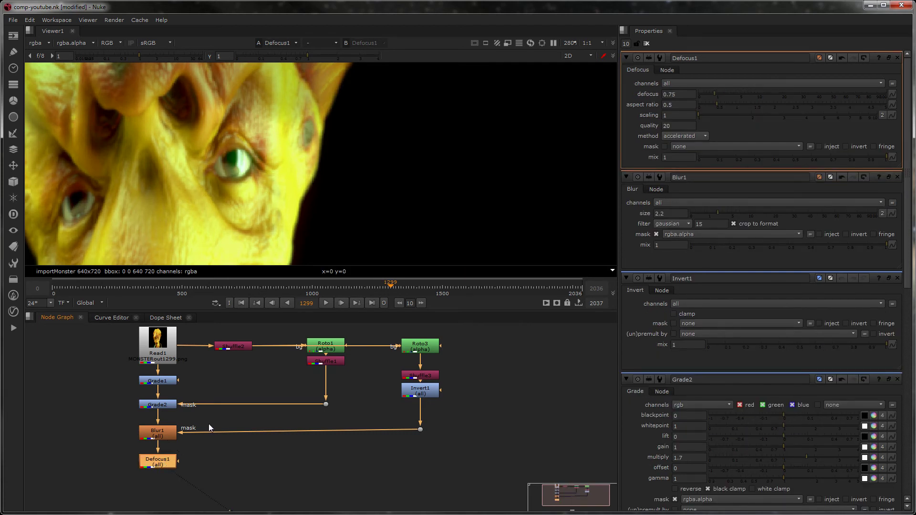
- Lower the defocus amount on Defocus1 to 0.14 and check the result on the head
left_click_drag(719, 96, 705, 97)
scroll(333, 203, "down", 5)
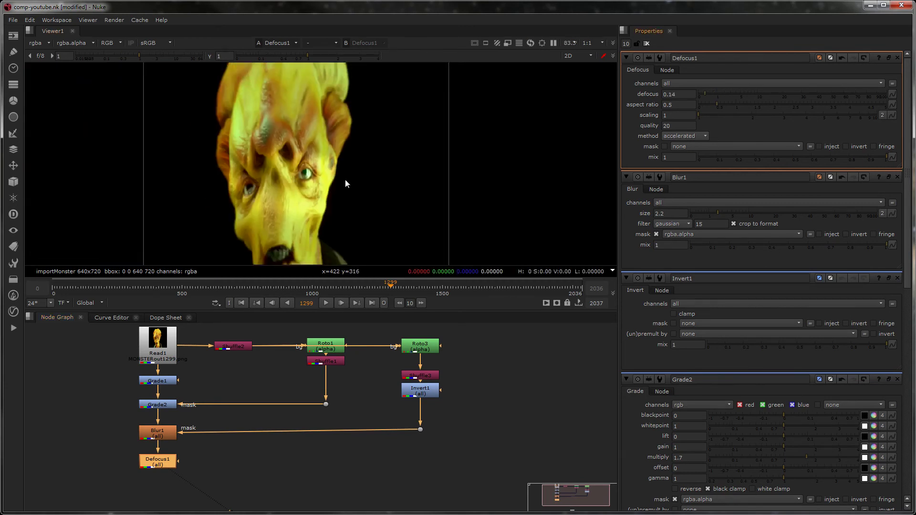
scroll(344, 179, "down", 4)
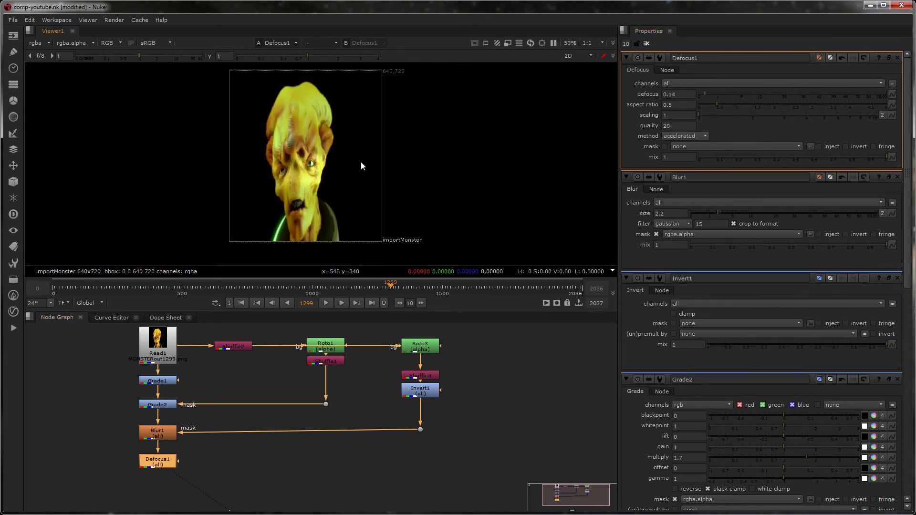
scroll(361, 165, "up", 6)
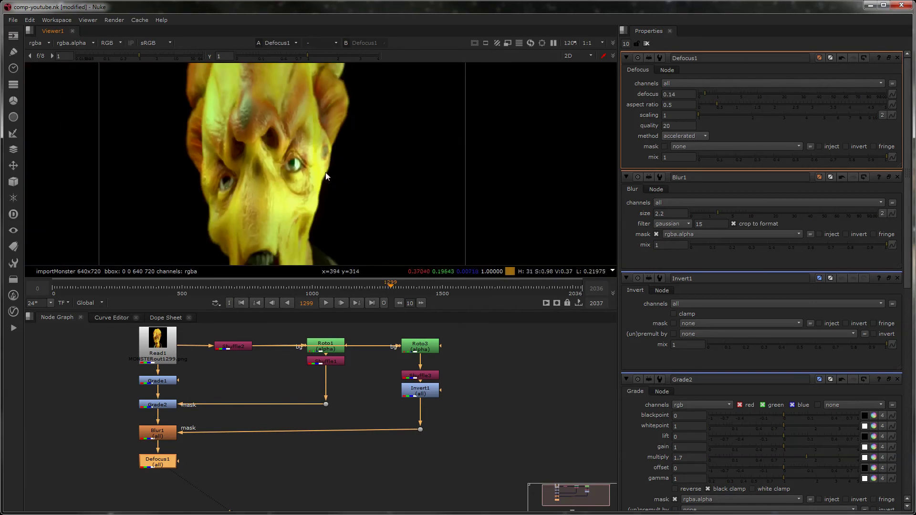
scroll(343, 181, "down", 4)
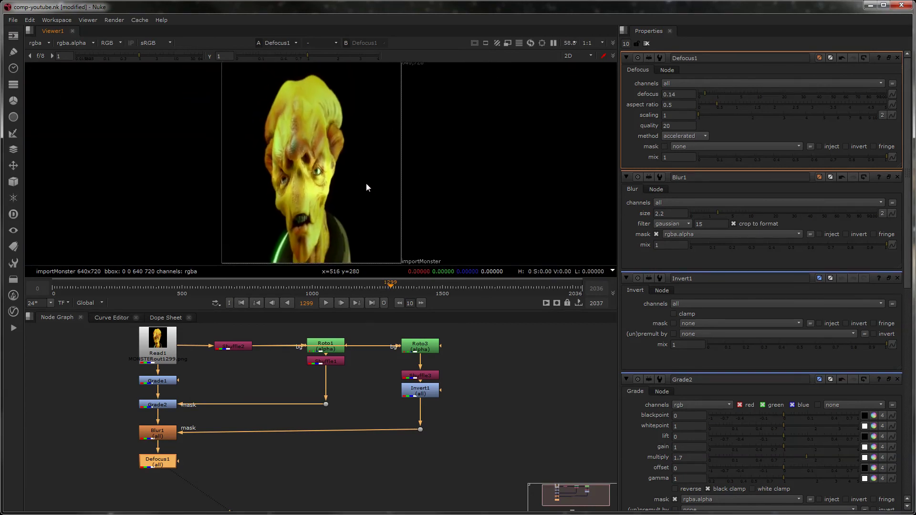
scroll(365, 183, "down", 2)
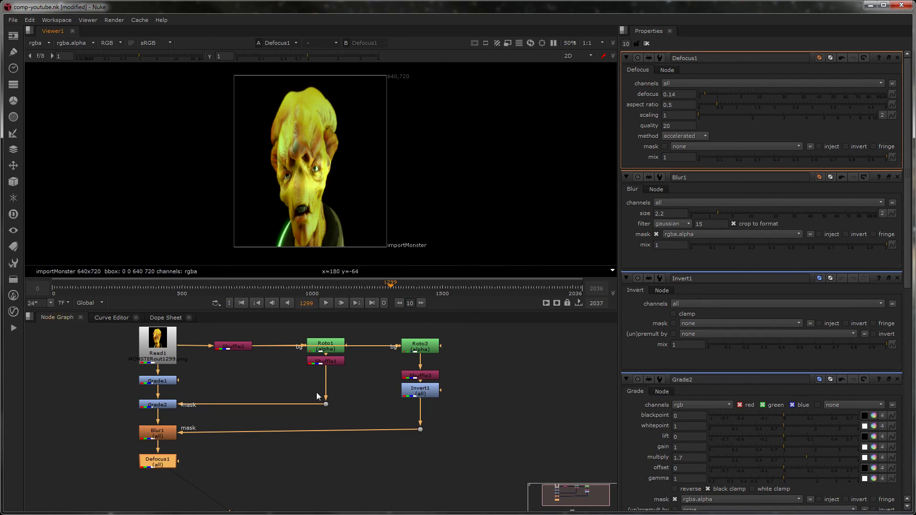
- Open the Read1 and Shuffle2 properties to examine the source sequence settings and the channel routing
double_click(166, 347)
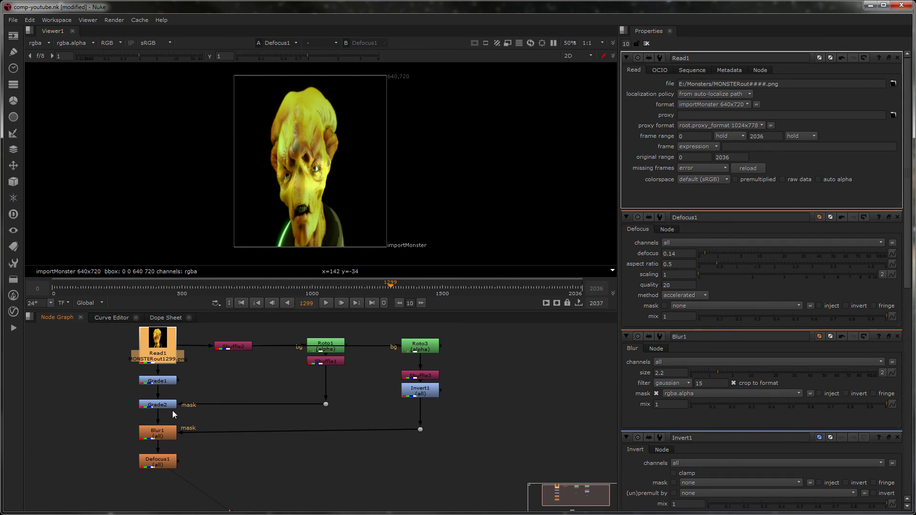
double_click(233, 347)
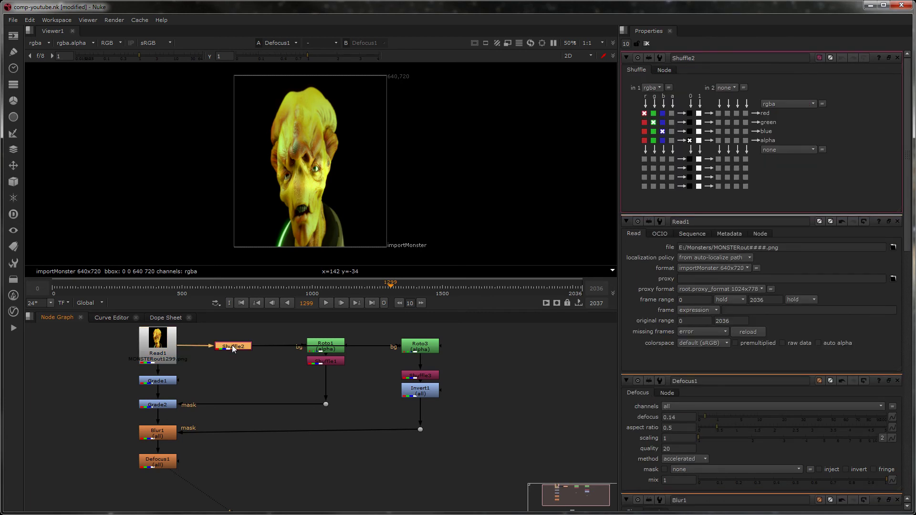
double_click(156, 338)
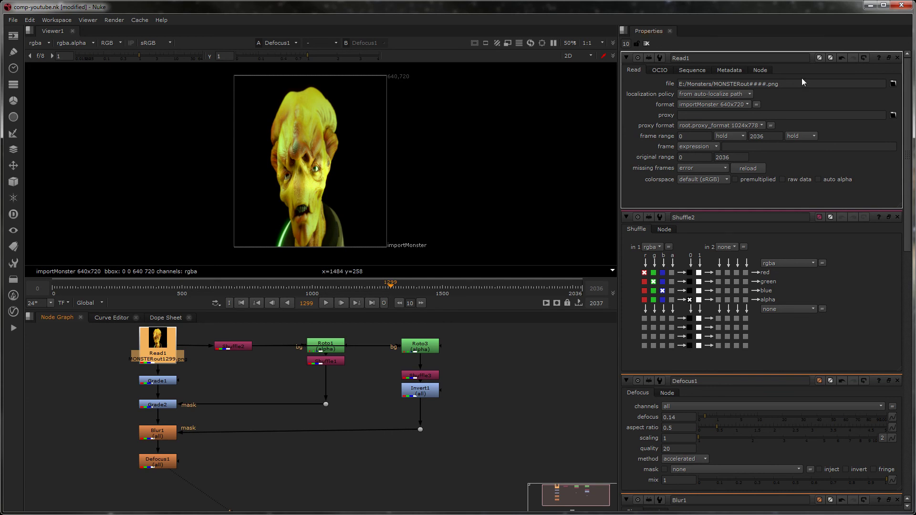
- Edit the importMonster format on Read1 to use a pixel aspect of 2
left_click(737, 104)
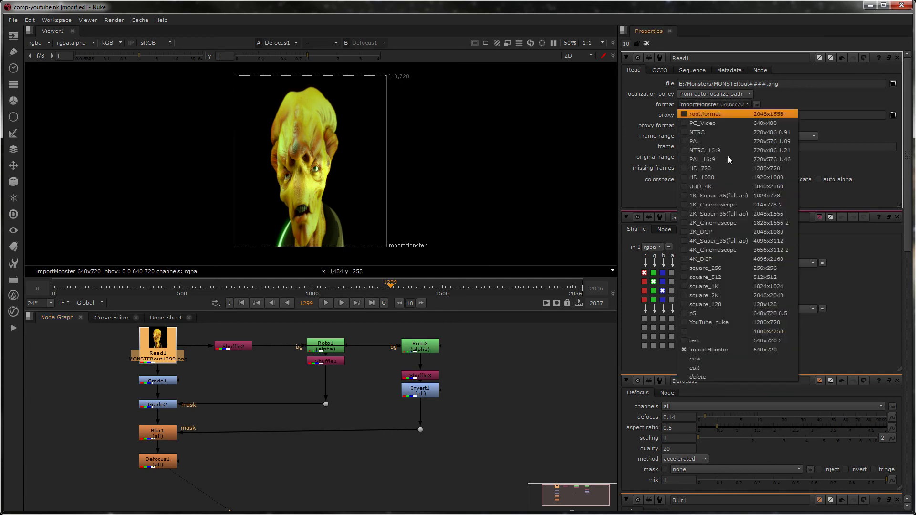
left_click(702, 368)
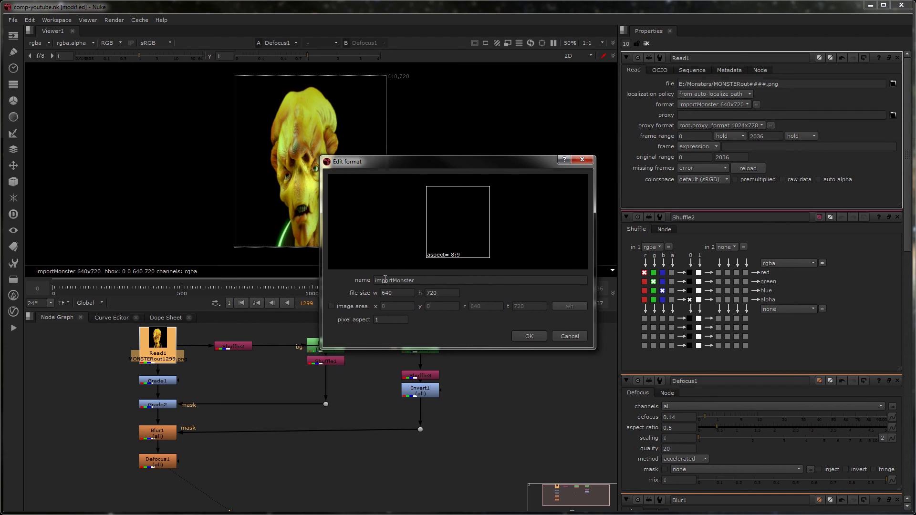
left_click(382, 321)
key("Return")
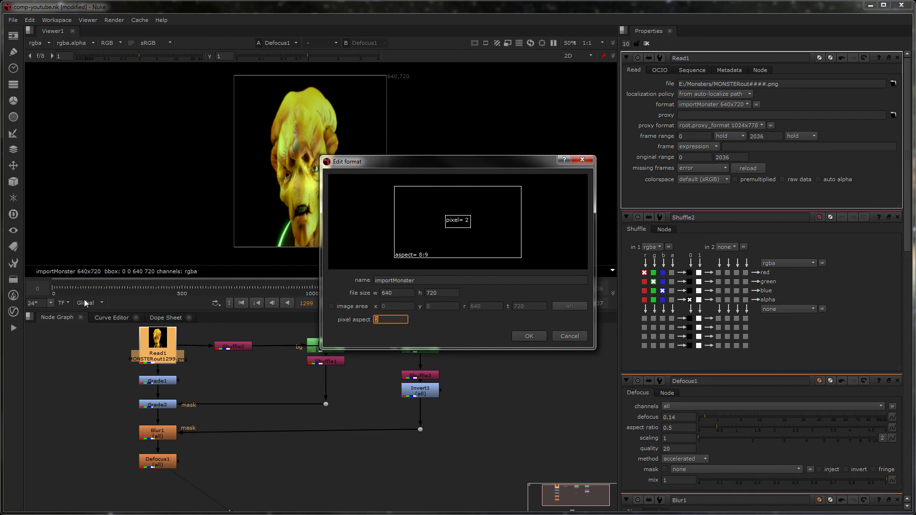
left_click(529, 336)
scroll(302, 193, "up", 2)
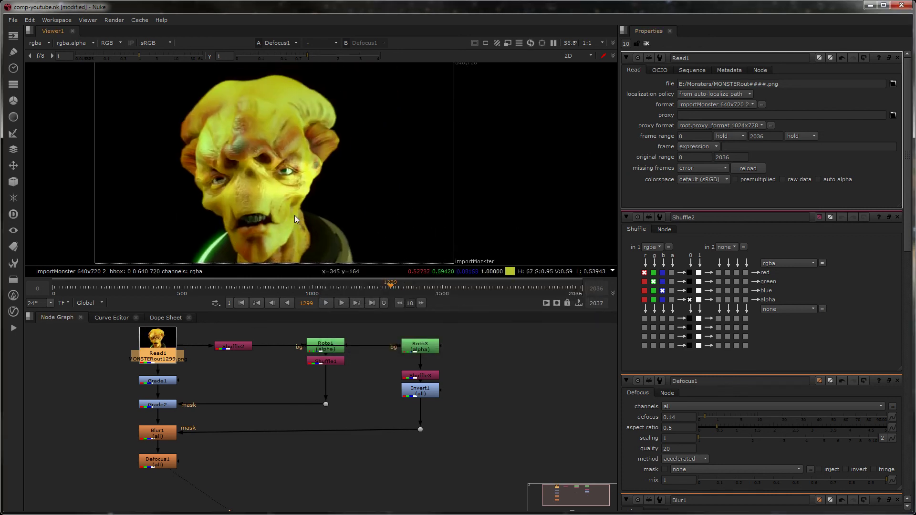
- Play the comp from frame 1299, examine the monster's face at several magnifications, and stop at frame 1520
scroll(295, 215, "down", 2)
left_click(325, 303)
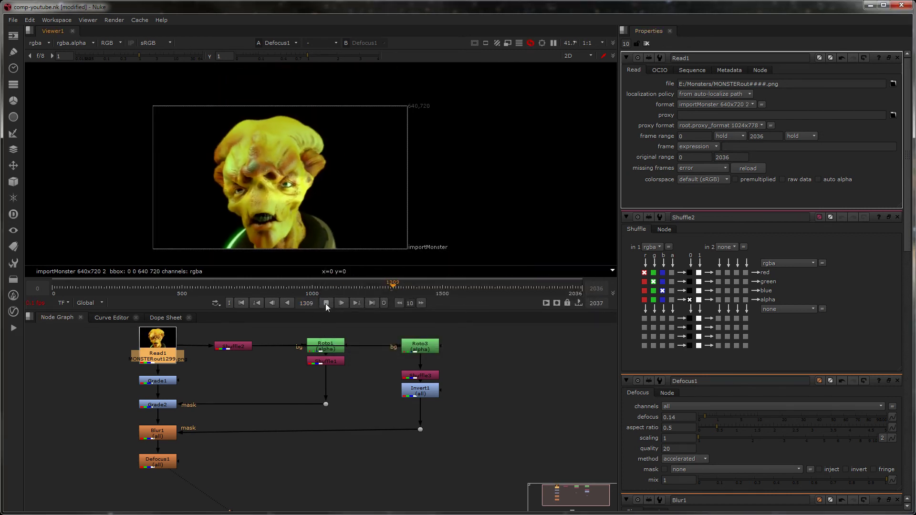
scroll(248, 179, "up", 4)
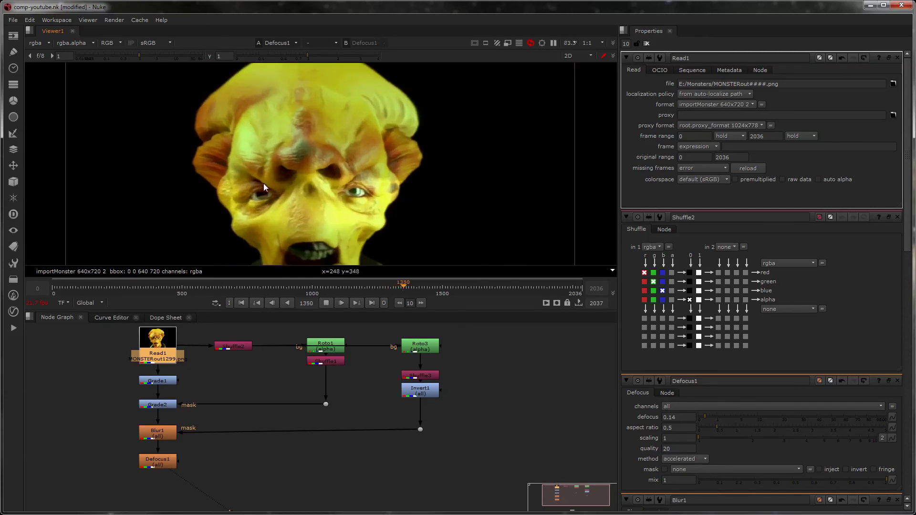
scroll(264, 183, "up", 1)
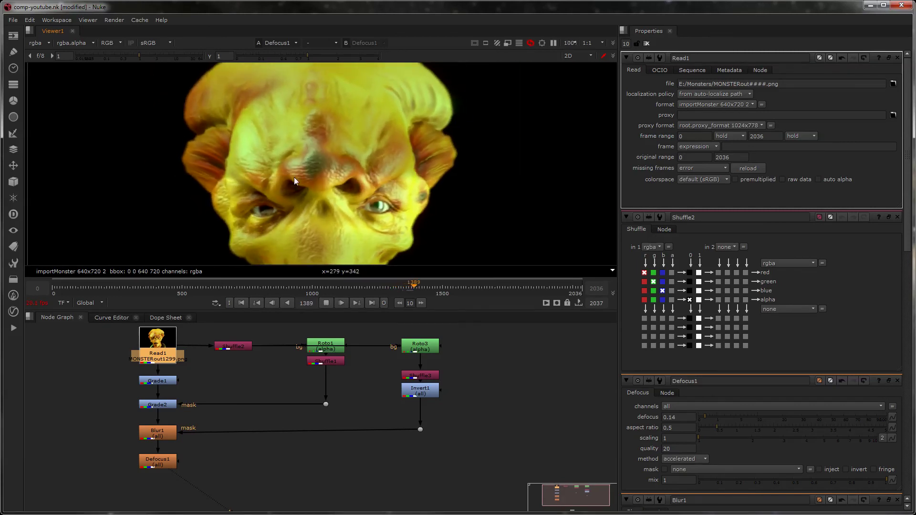
scroll(286, 196, "down", 3)
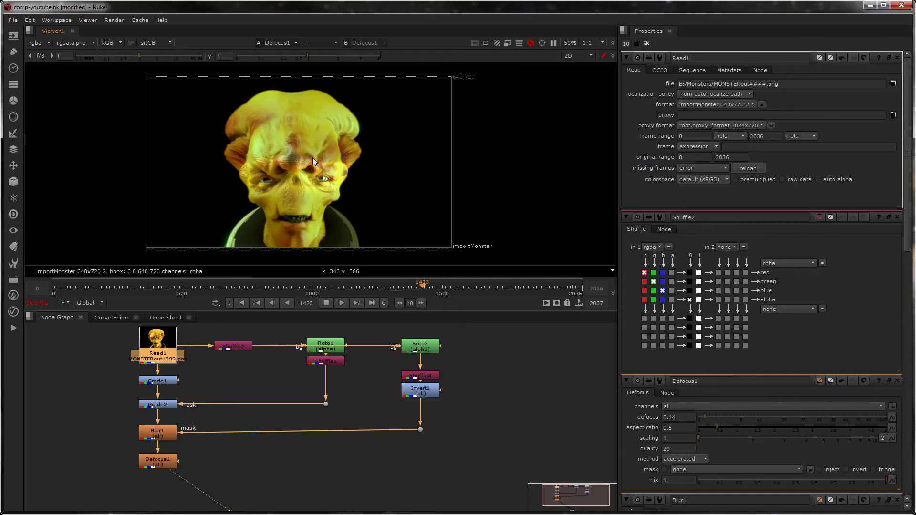
scroll(274, 186, "up", 2)
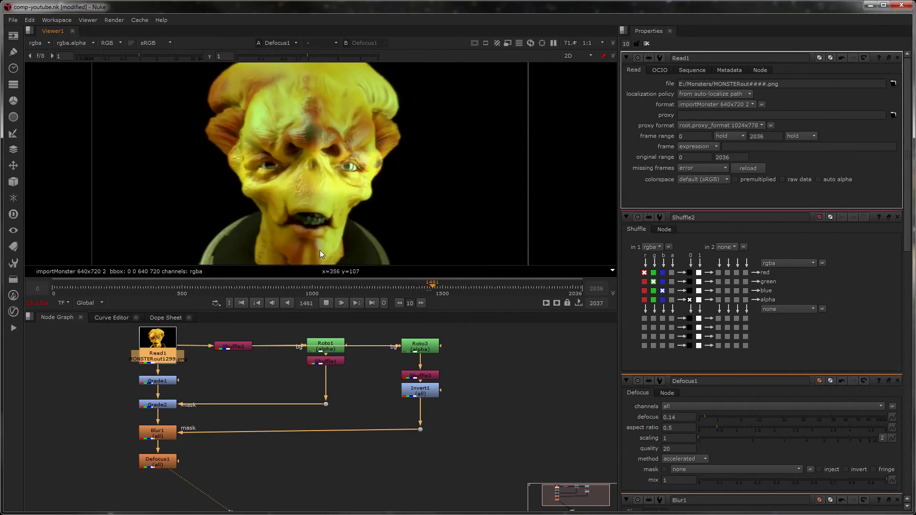
left_click(323, 304)
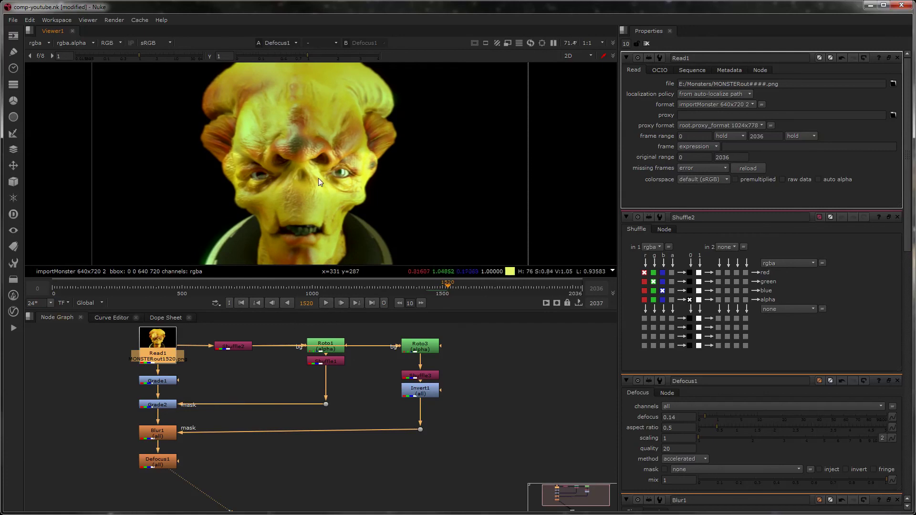
scroll(325, 203, "down", 1)
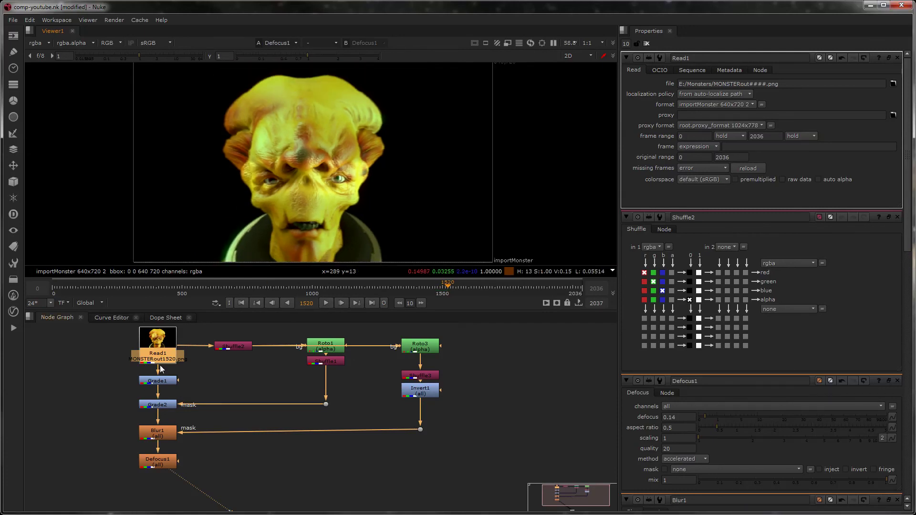